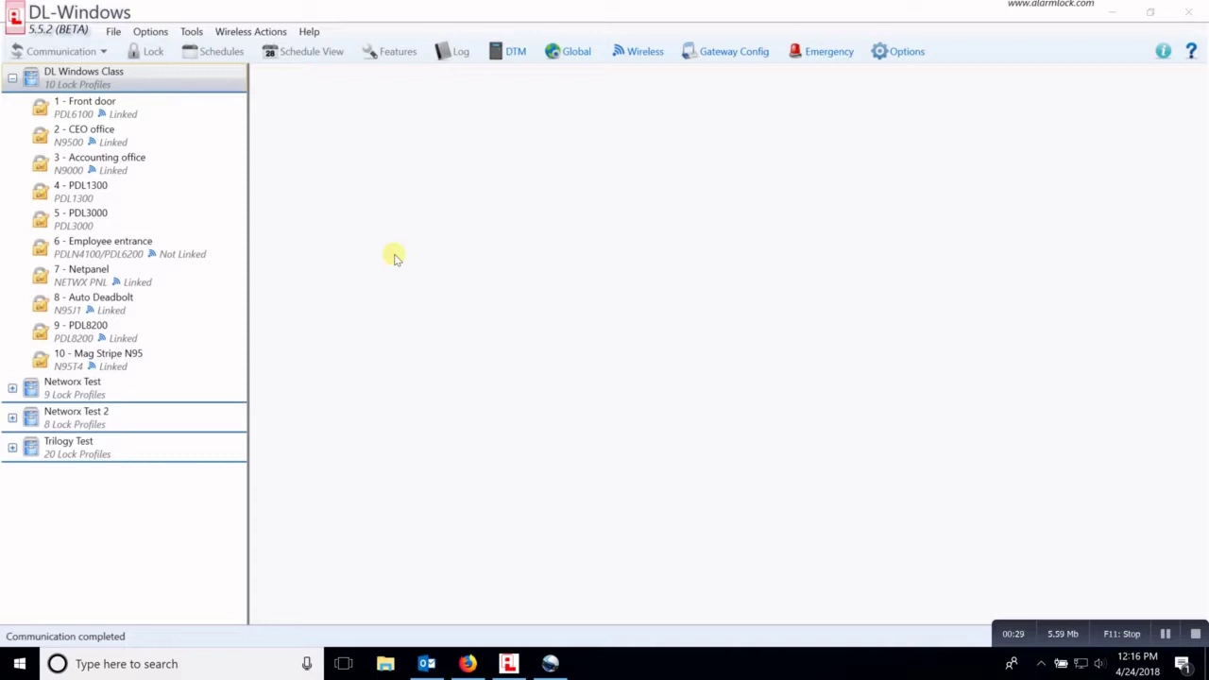
Step: Receive the latest 250 event logs from the Front door lock through Networx lock communication
{"action": "left_click", "coordinate": [82, 104]}
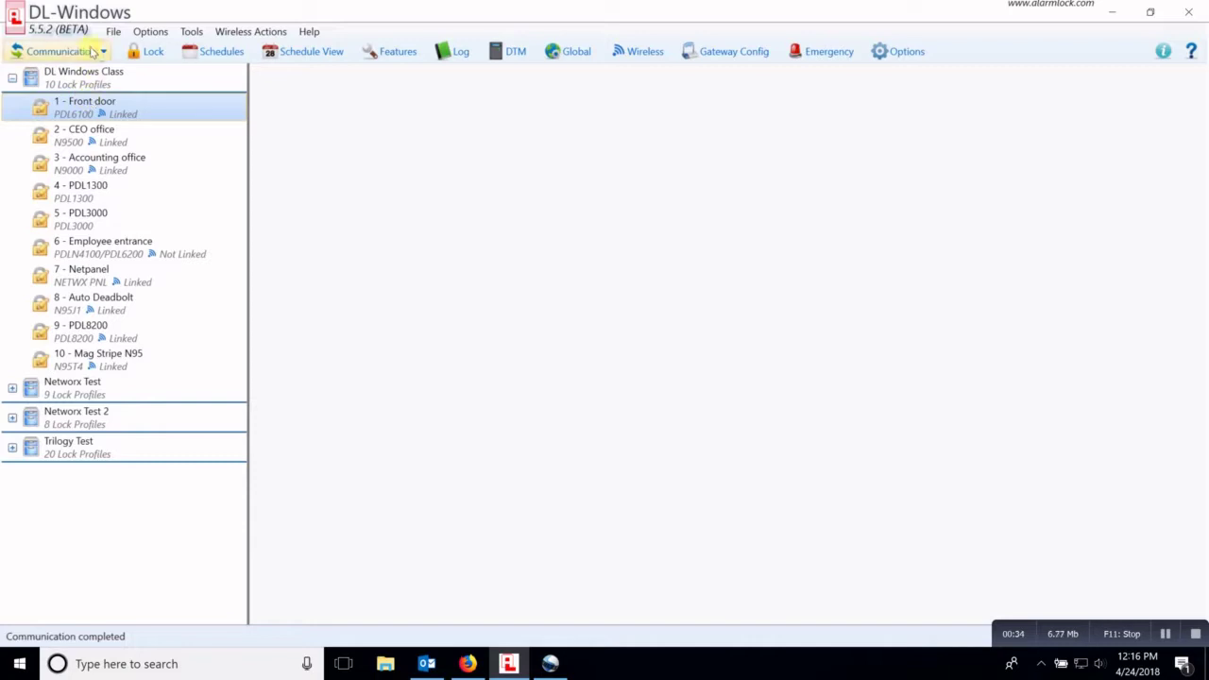
{"action": "left_click", "coordinate": [88, 55]}
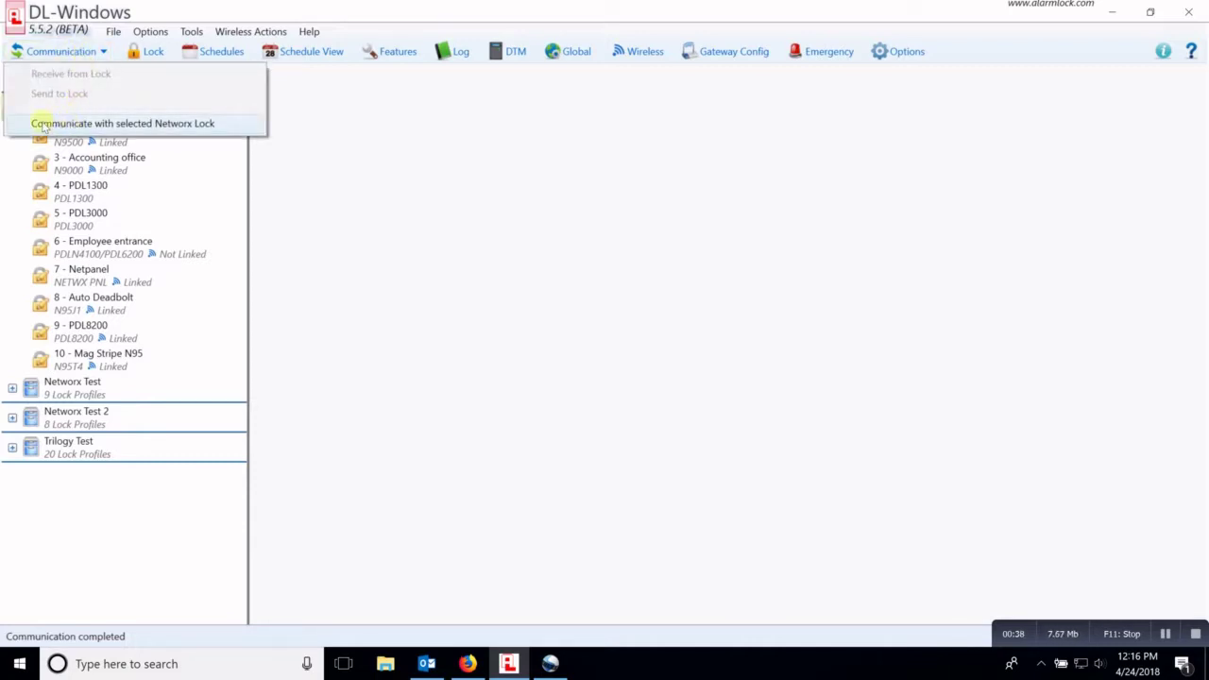
{"action": "left_click", "coordinate": [161, 128]}
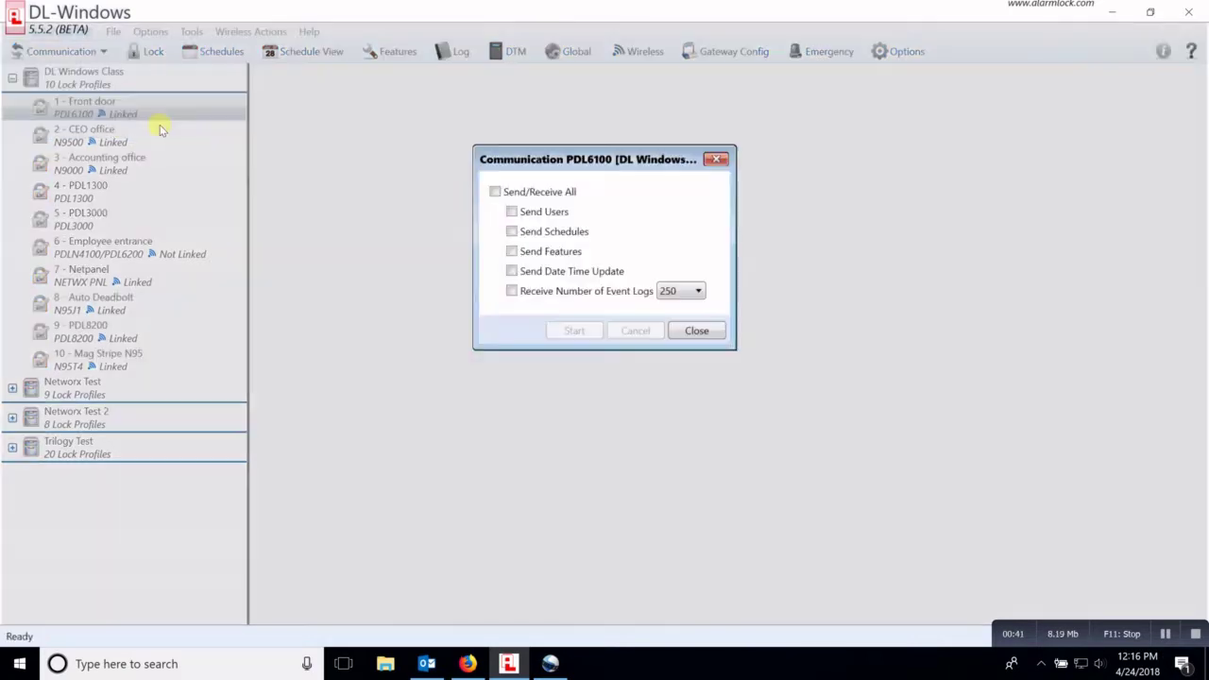
{"action": "left_click", "coordinate": [511, 291]}
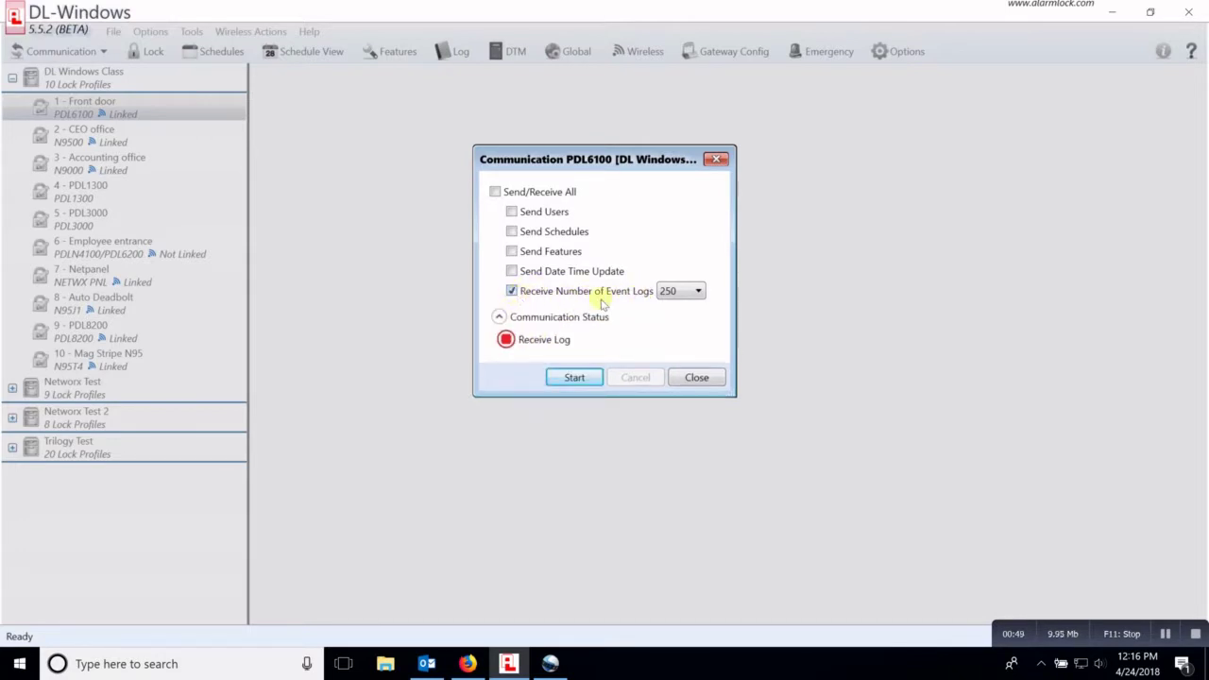
{"action": "left_click", "coordinate": [696, 291]}
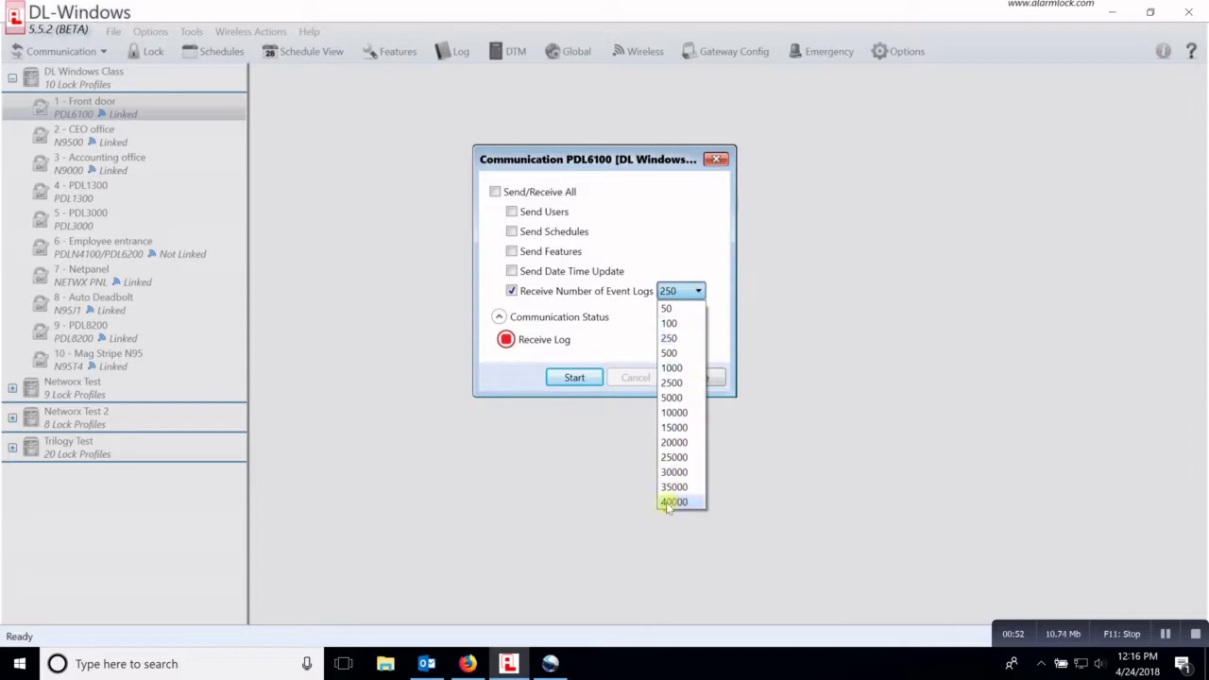
{"action": "left_click", "coordinate": [670, 338]}
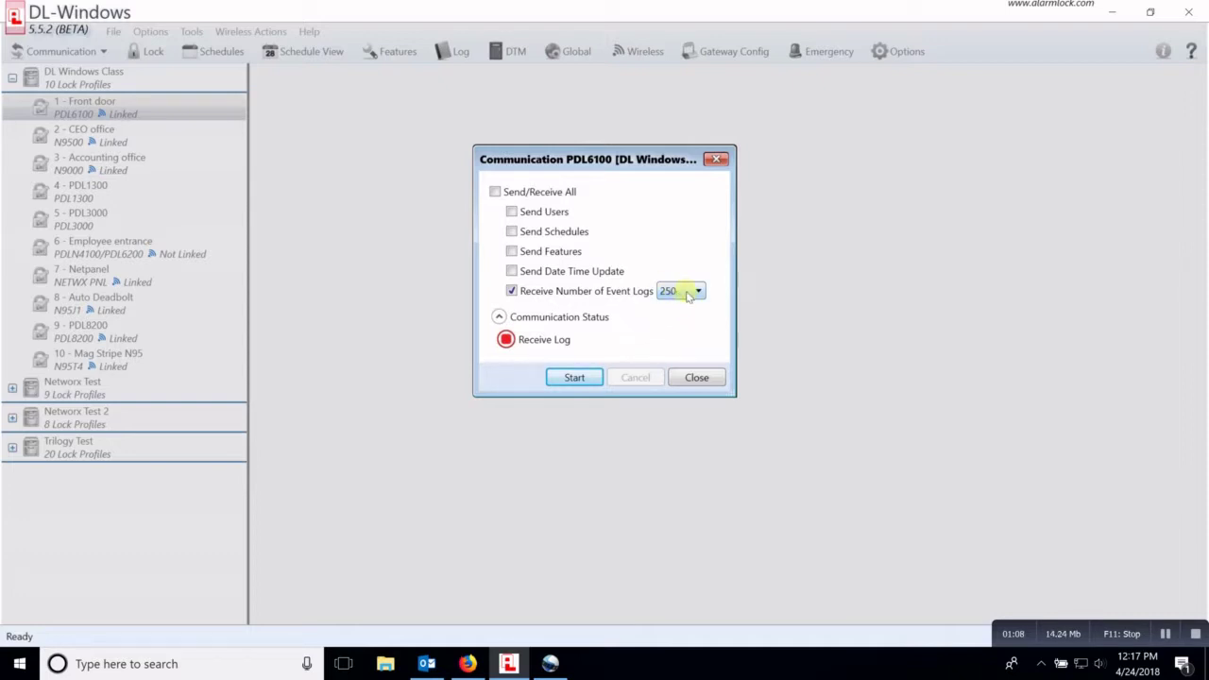
{"action": "left_click", "coordinate": [570, 378]}
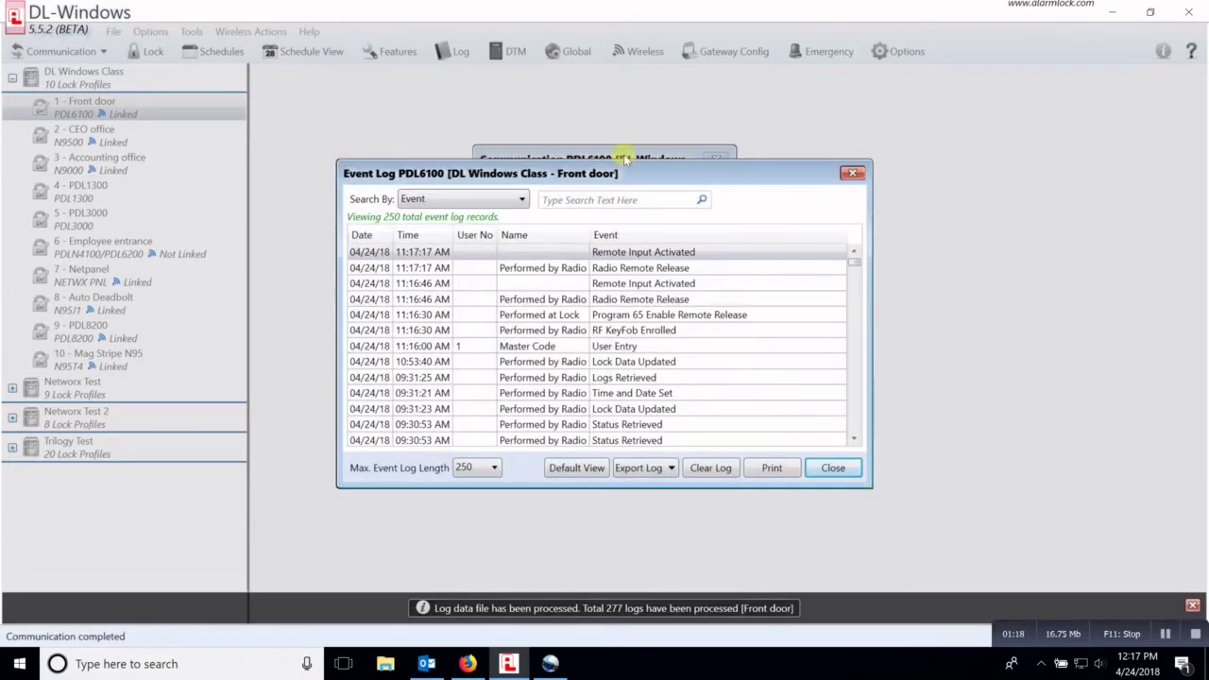
Step: Move and enlarge the event log window and look through the received Front door events
{"action": "left_click_drag", "start_coordinate": [626, 163], "coordinate": [589, 85]}
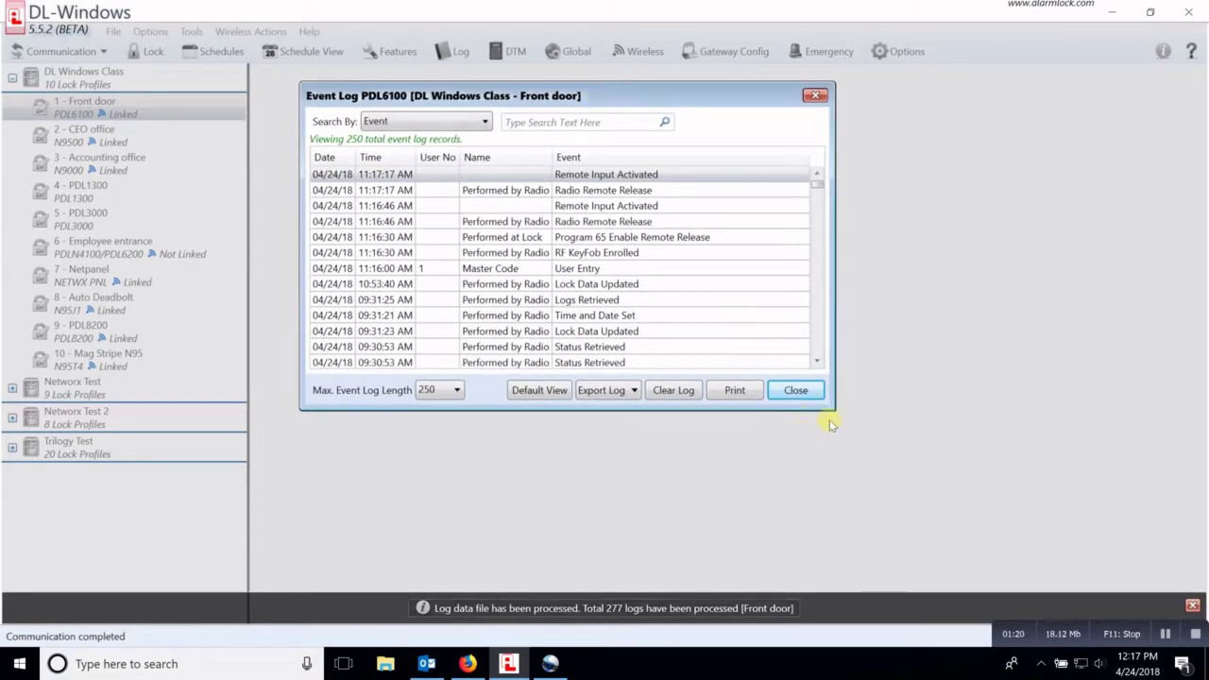
{"action": "left_click_drag", "start_coordinate": [831, 409], "coordinate": [953, 535]}
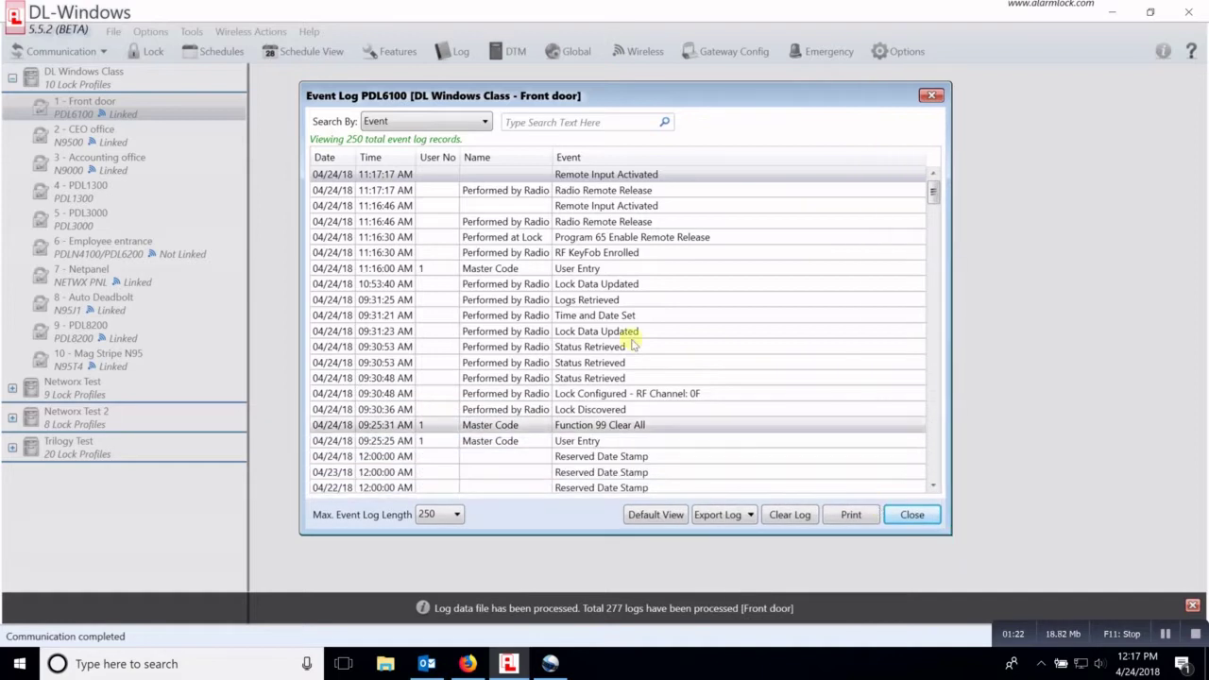
{"action": "scroll", "coordinate": [515, 232], "scroll_direction": "down", "scroll_amount": 5}
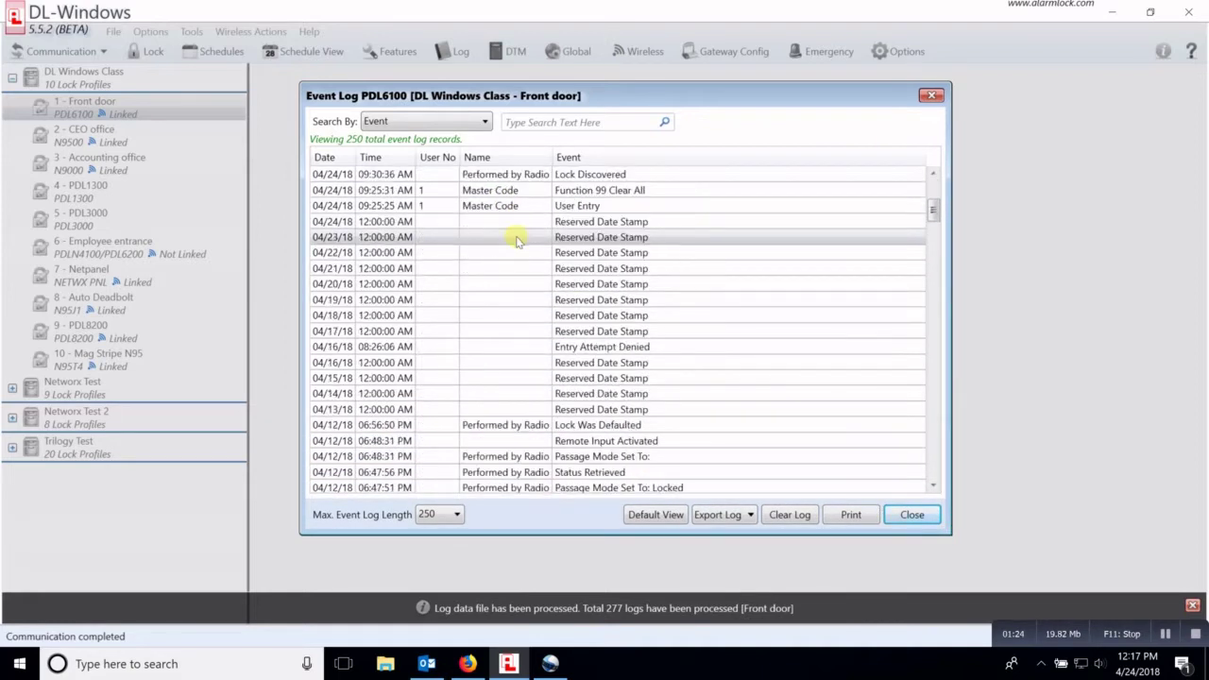
{"action": "scroll", "coordinate": [516, 239], "scroll_direction": "down", "scroll_amount": 2}
{"action": "scroll", "coordinate": [515, 241], "scroll_direction": "up", "scroll_amount": 7}
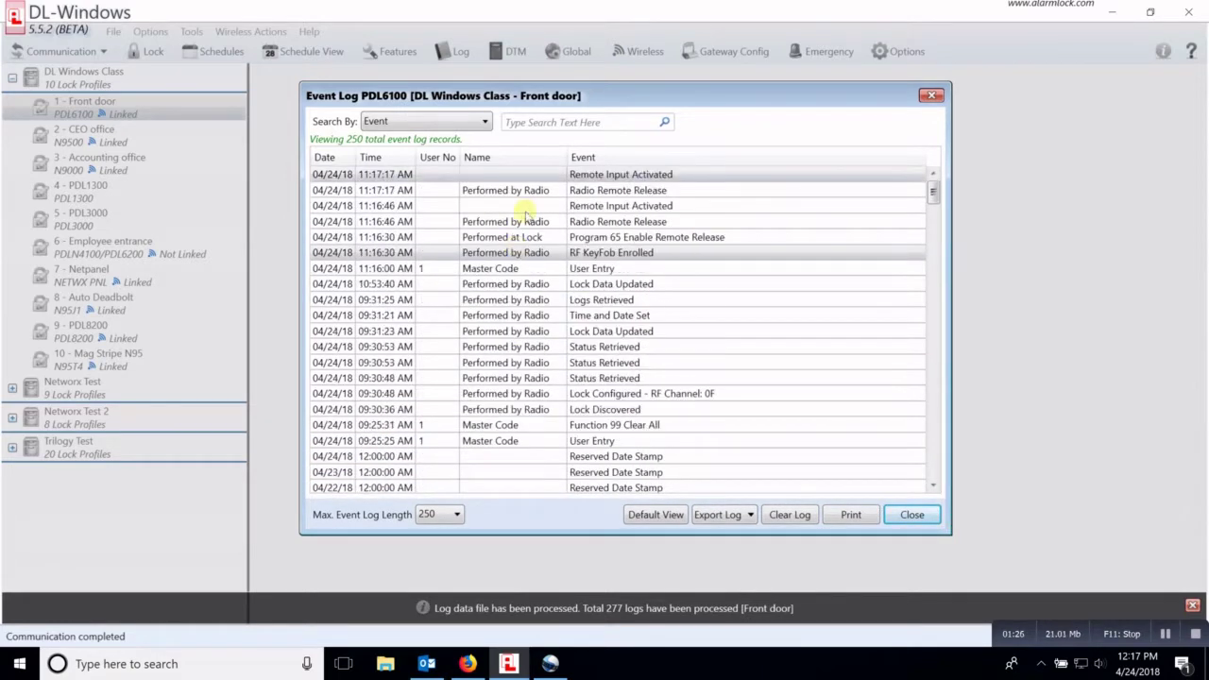
Step: Examine the remote input, radio and schedule entries in the log, and close the log and the communication dialog
{"action": "left_click", "coordinate": [595, 175]}
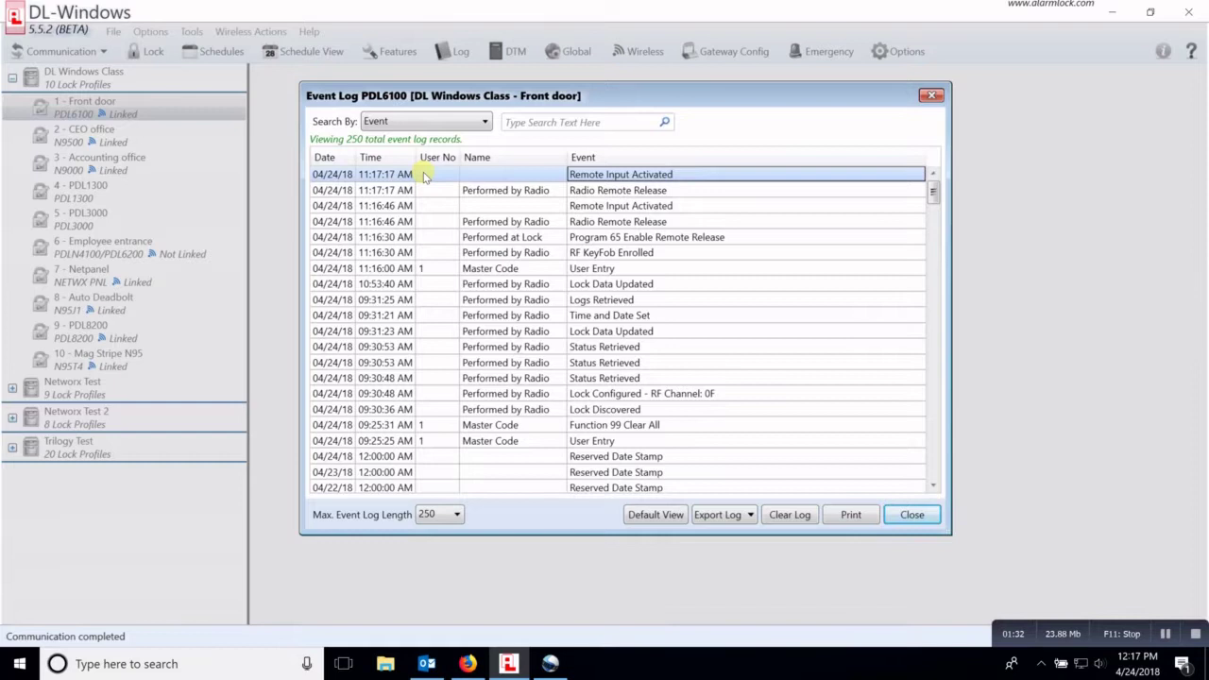
{"action": "left_click", "coordinate": [490, 300]}
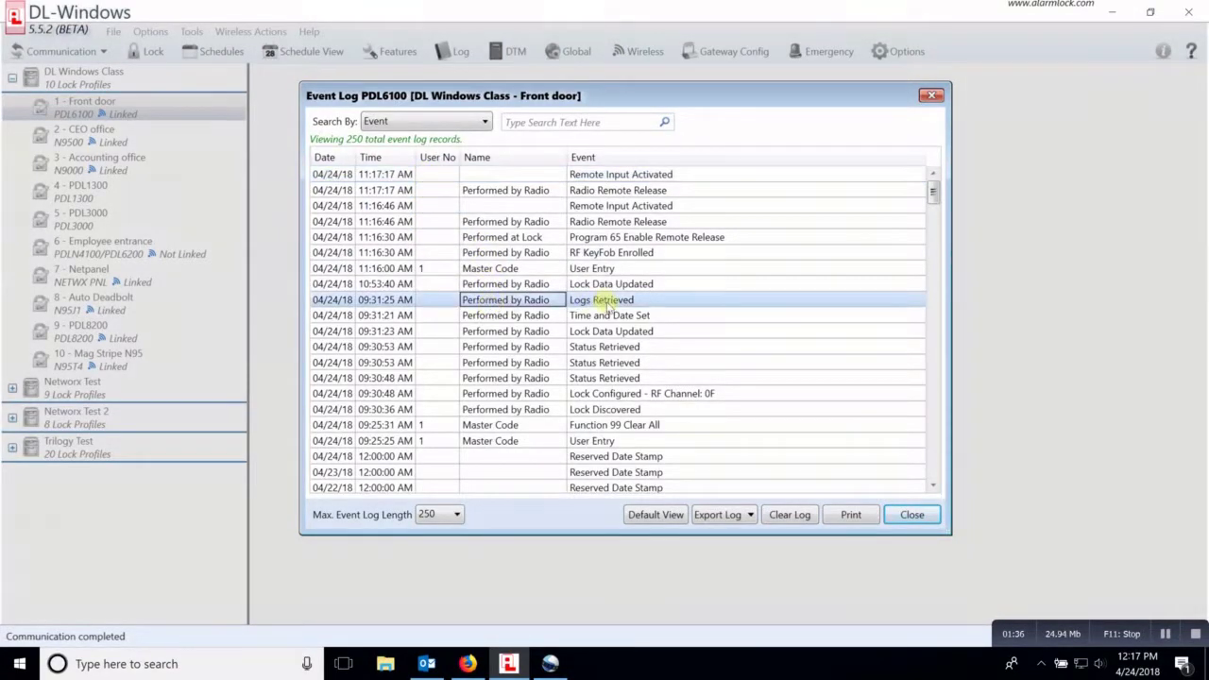
{"action": "scroll", "coordinate": [538, 300], "scroll_direction": "down", "scroll_amount": 3}
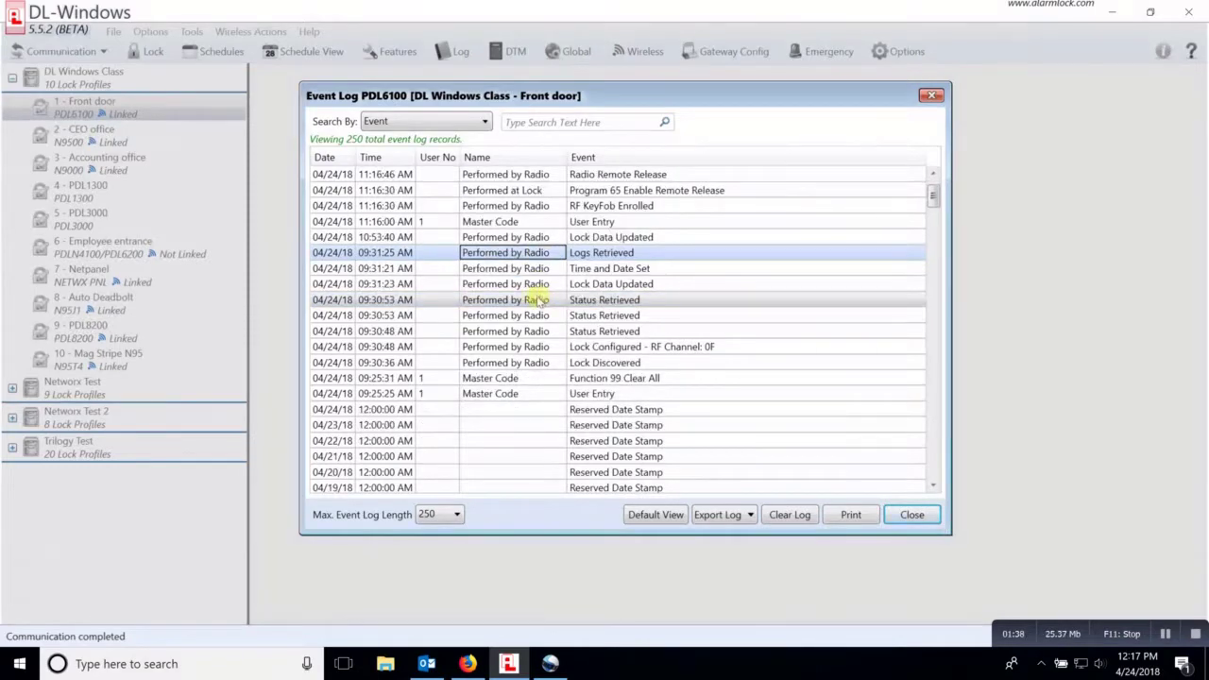
{"action": "scroll", "coordinate": [514, 324], "scroll_direction": "down", "scroll_amount": 5}
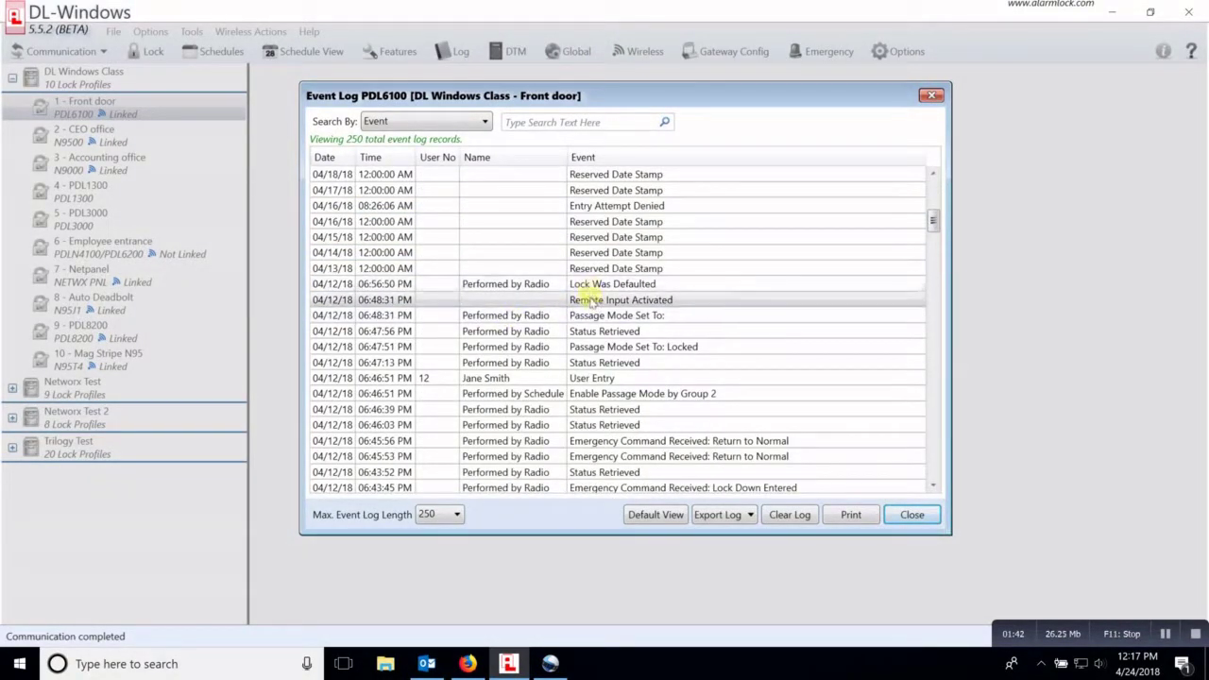
{"action": "left_click", "coordinate": [587, 300]}
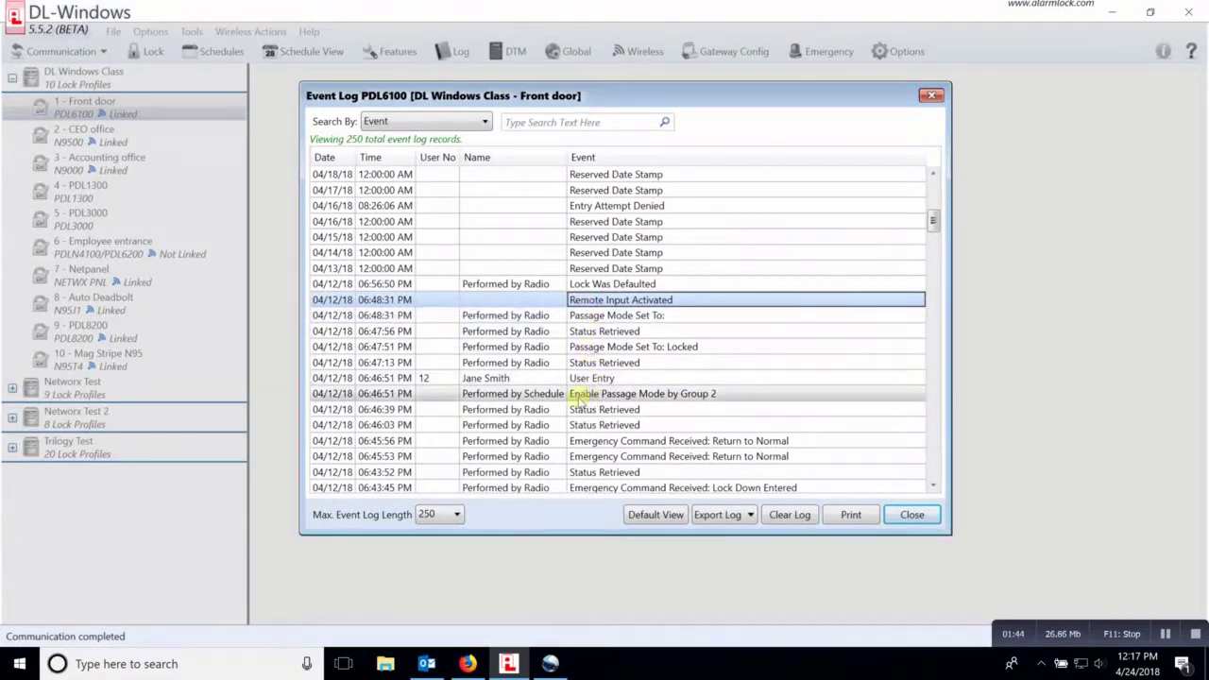
{"action": "left_click", "coordinate": [539, 393]}
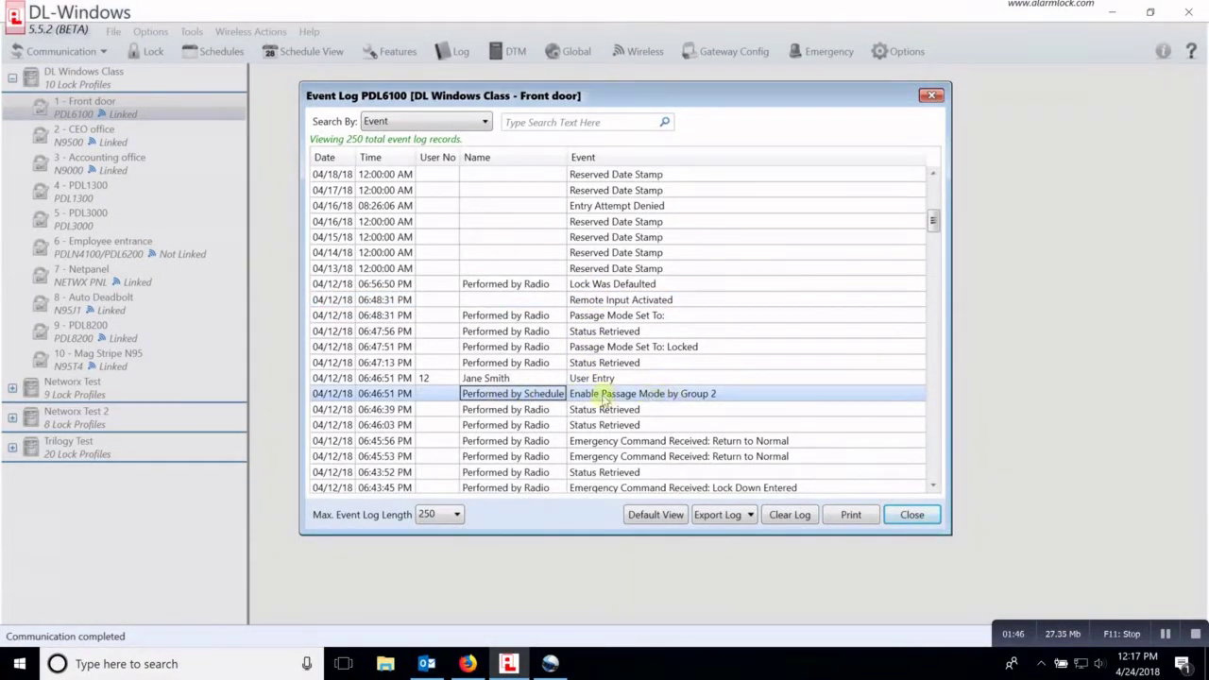
{"action": "scroll", "coordinate": [584, 334], "scroll_direction": "up", "scroll_amount": 8}
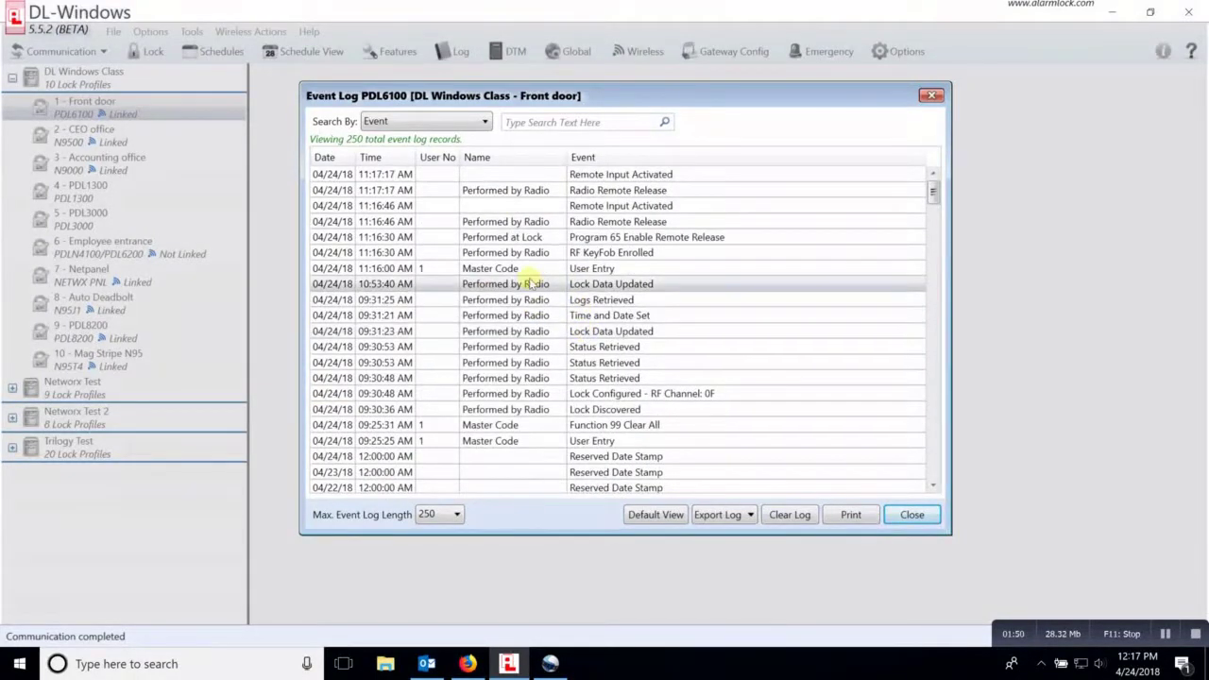
{"action": "left_click", "coordinate": [912, 515]}
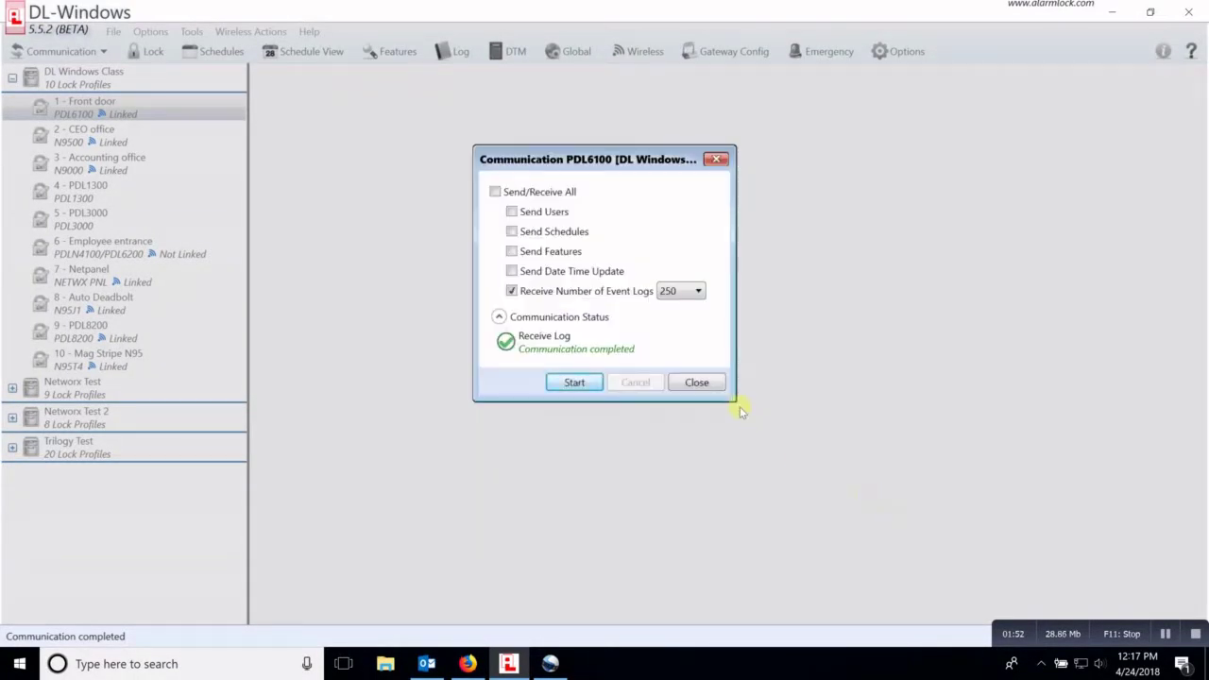
{"action": "left_click", "coordinate": [699, 382]}
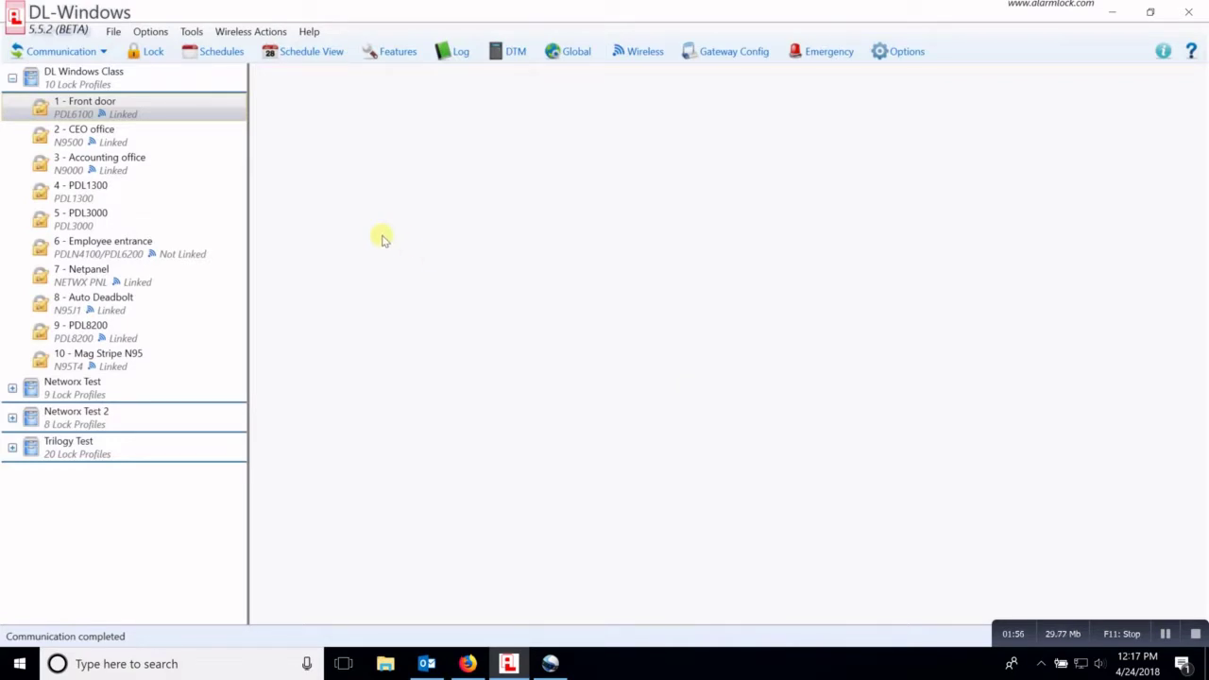
Step: Open the stored event log of the Front door lock and enlarge its window
{"action": "left_click", "coordinate": [101, 111]}
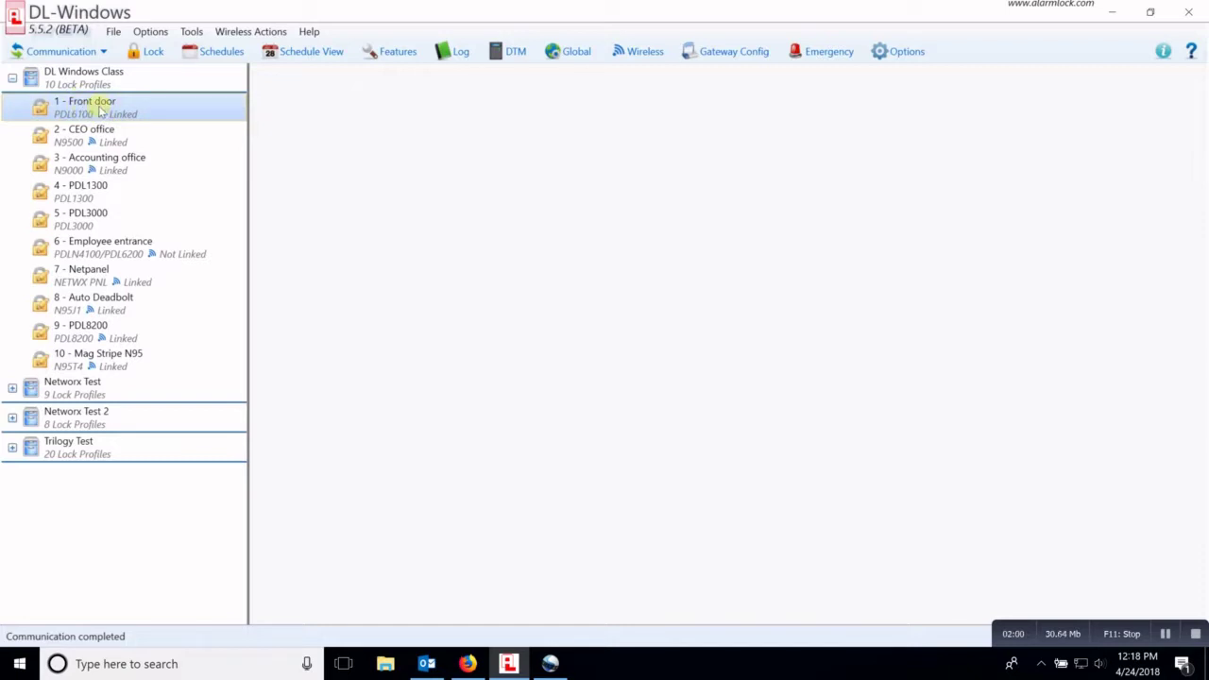
{"action": "left_click", "coordinate": [457, 55]}
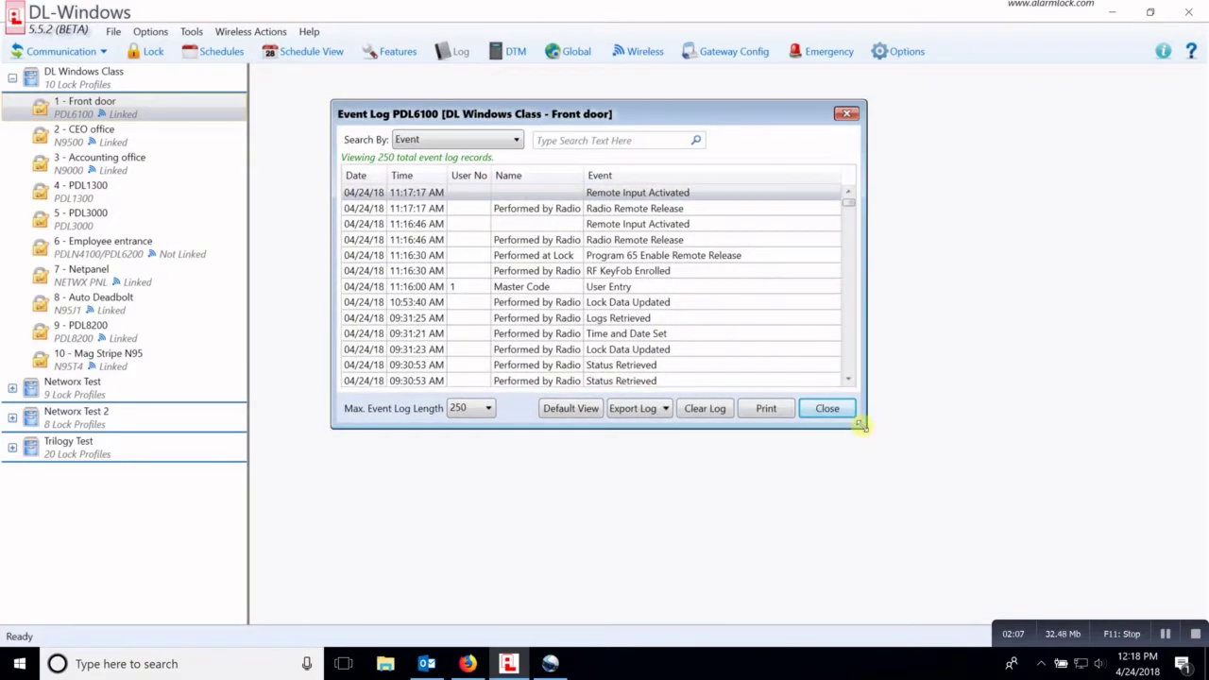
{"action": "left_click_drag", "start_coordinate": [860, 425], "coordinate": [960, 528]}
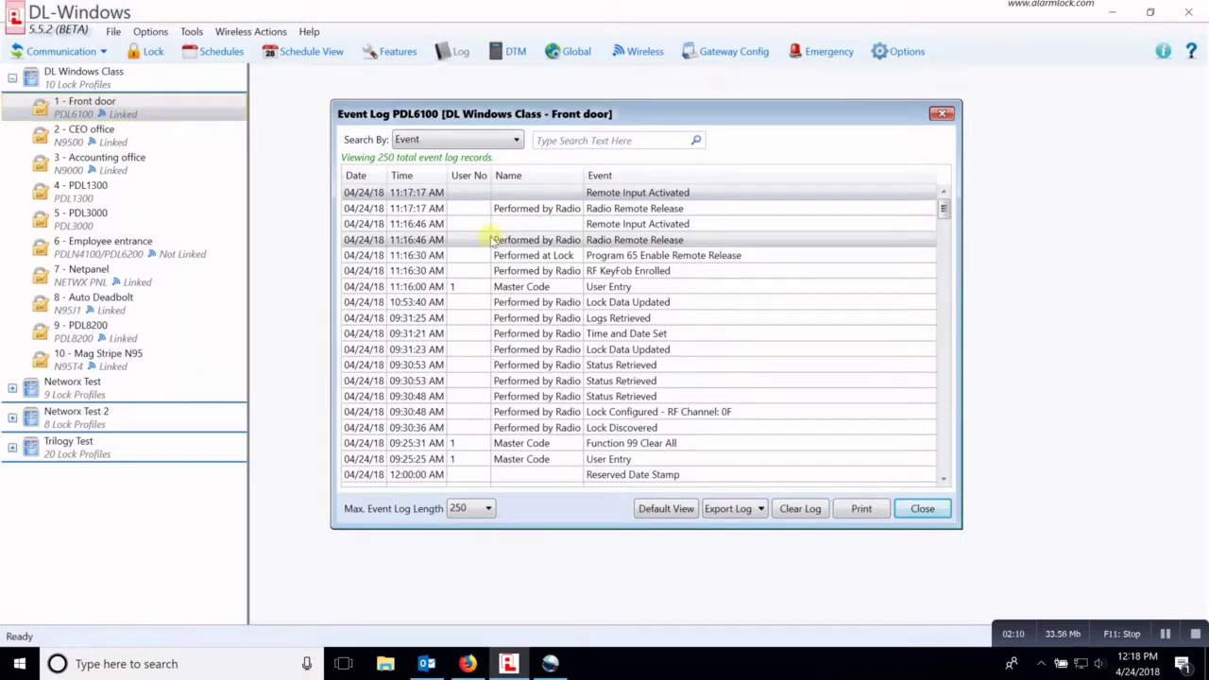
Step: Search the log by Event for "remote input"
{"action": "left_click", "coordinate": [515, 141]}
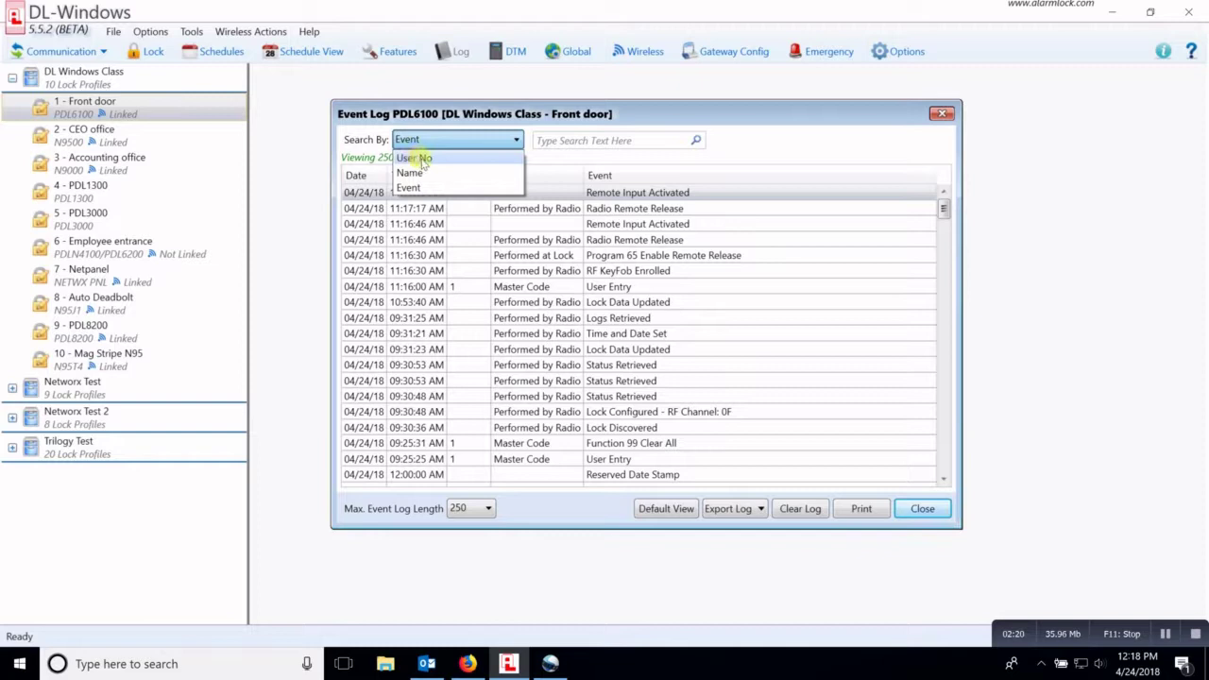
{"action": "left_click", "coordinate": [409, 190]}
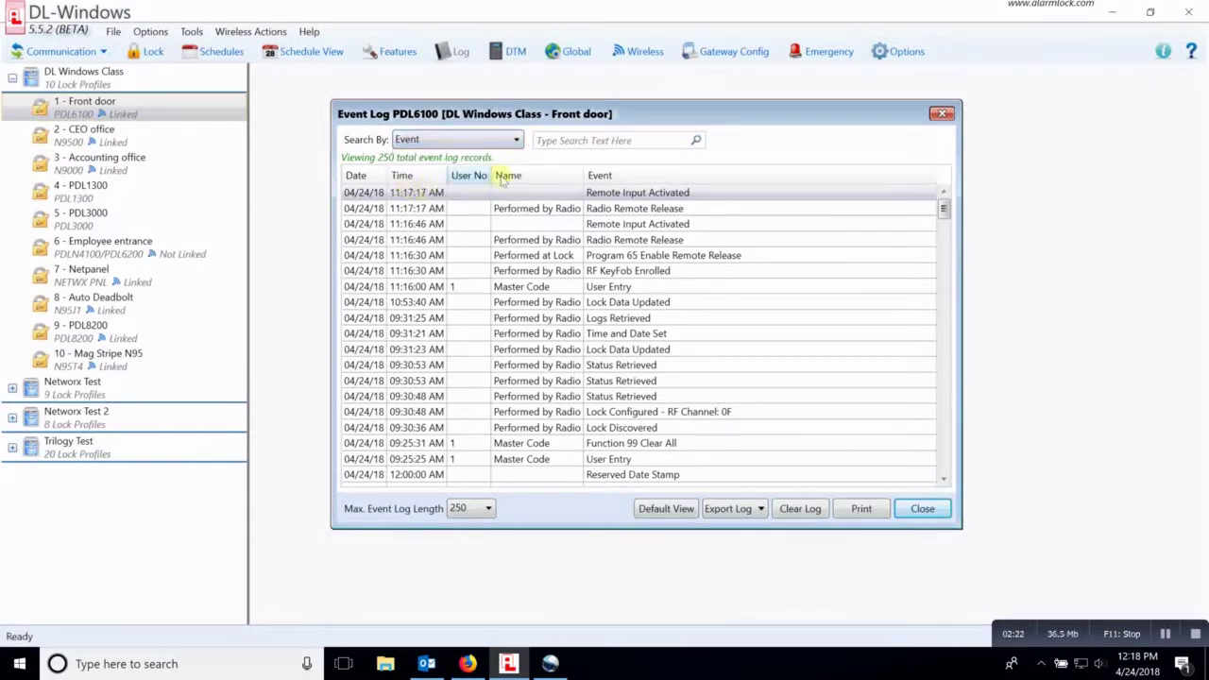
{"action": "left_click", "coordinate": [570, 140]}
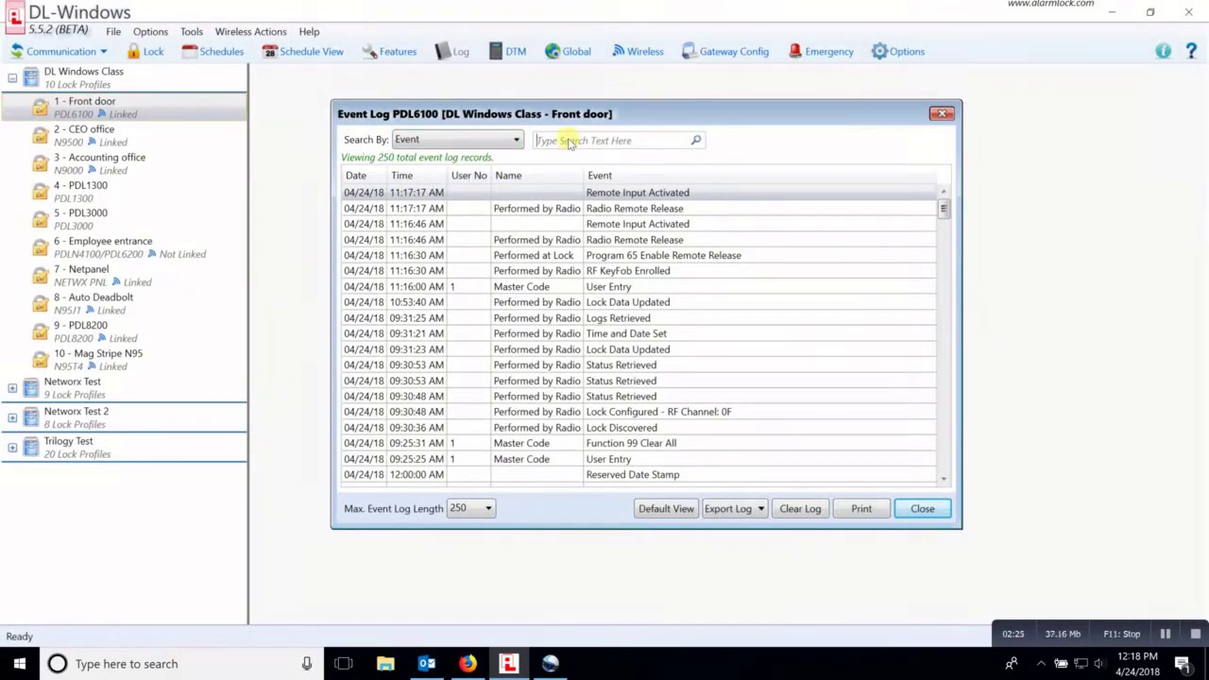
{"action": "type", "text": "remote inp"}
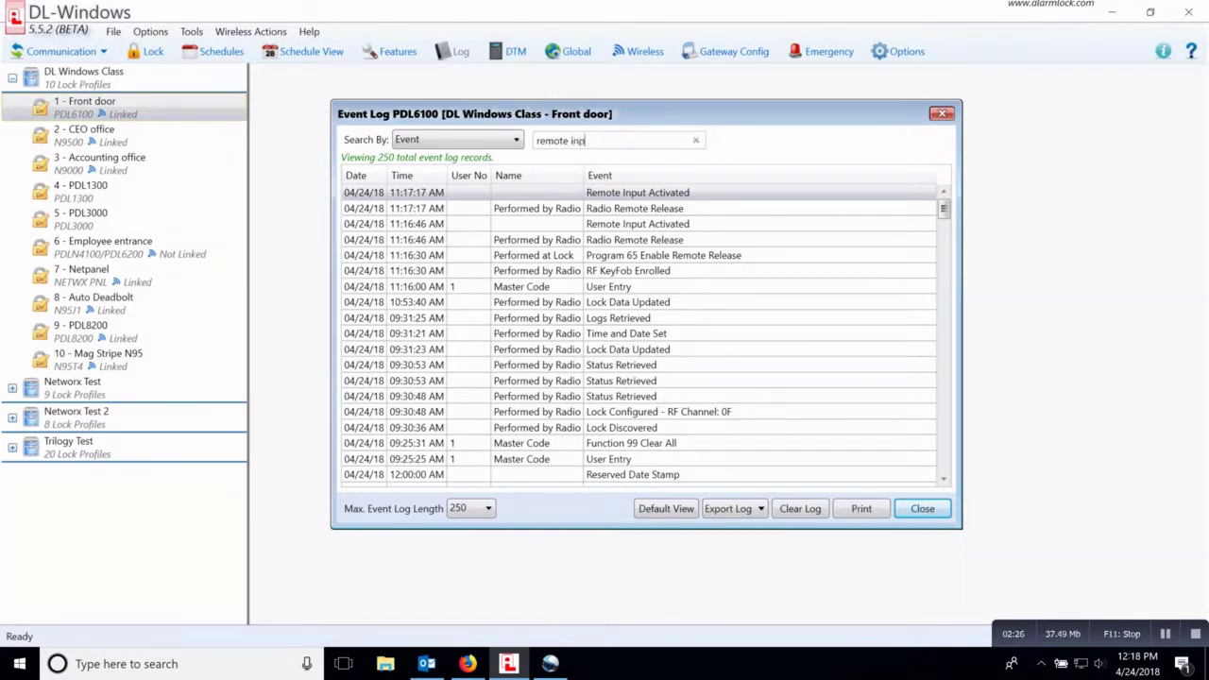
{"action": "type", "text": "ut"}
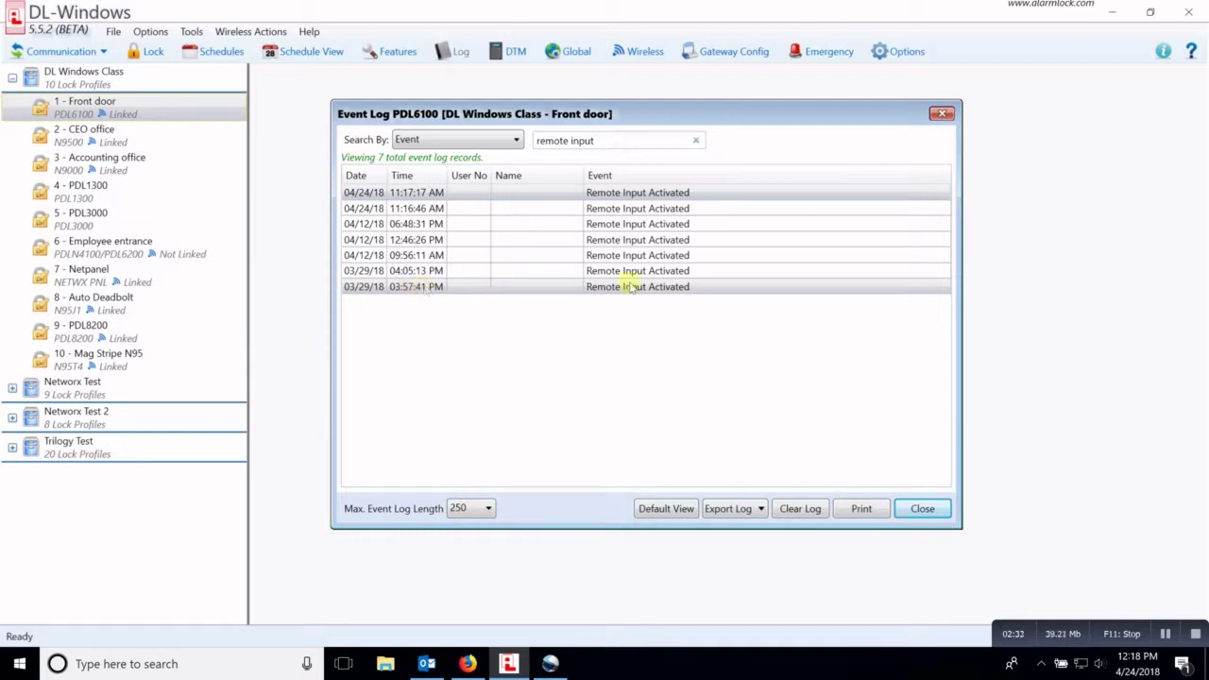
Step: Clear the event search and filter the log by User No for 14
{"action": "left_click", "coordinate": [696, 144]}
{"action": "left_click", "coordinate": [490, 144]}
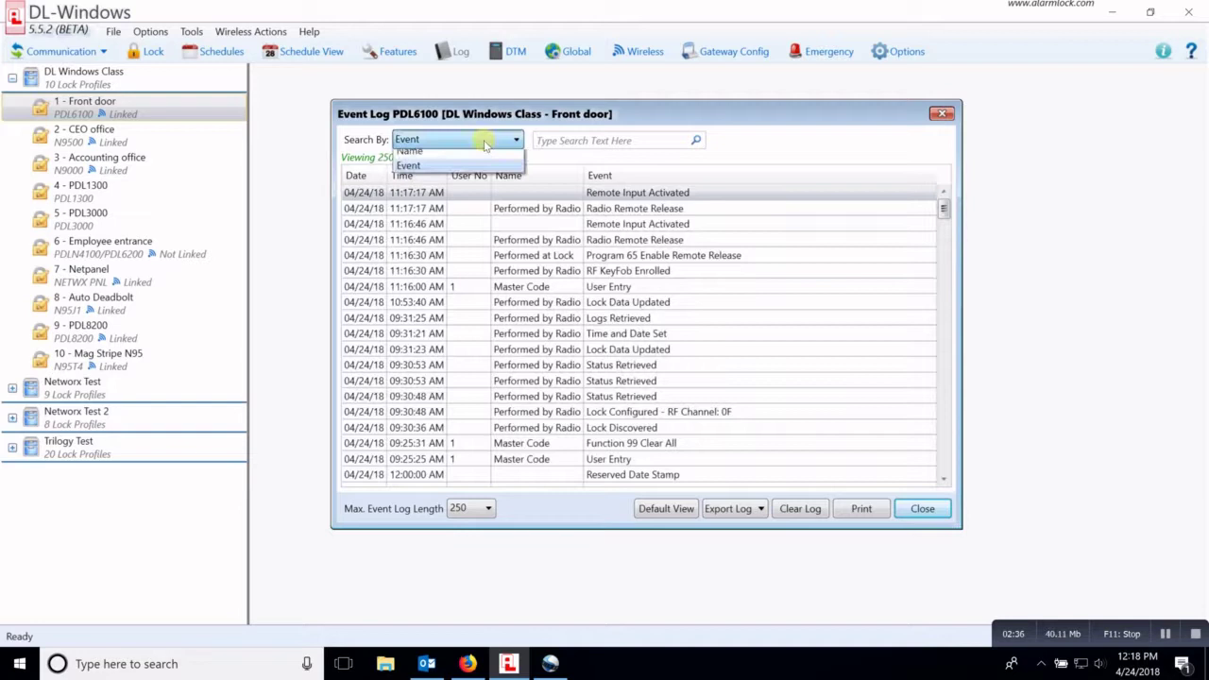
{"action": "left_click", "coordinate": [462, 158]}
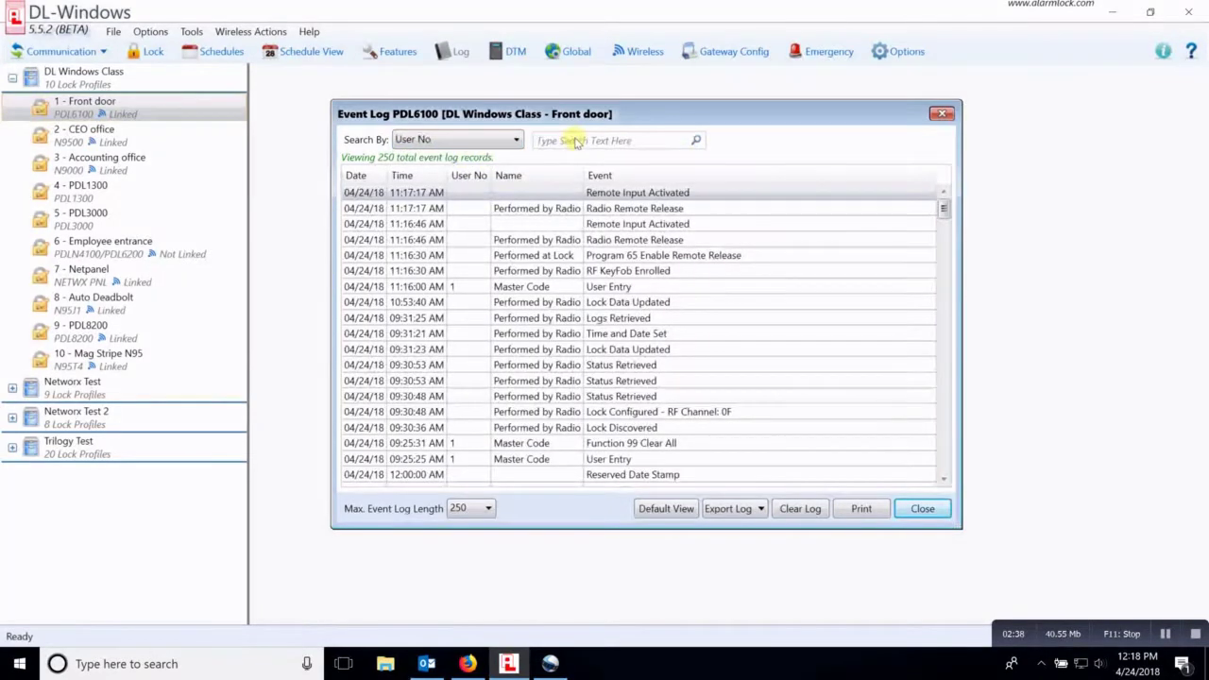
{"action": "left_click", "coordinate": [576, 141]}
{"action": "type", "text": "1"}
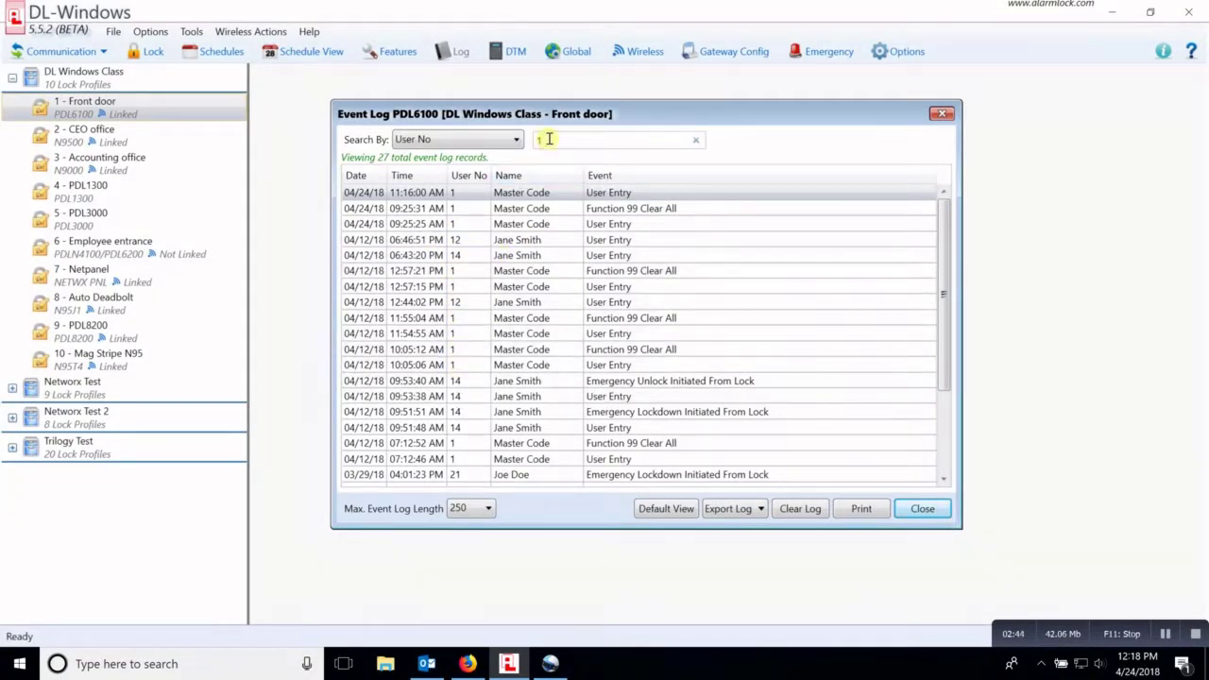
{"action": "type", "text": "4"}
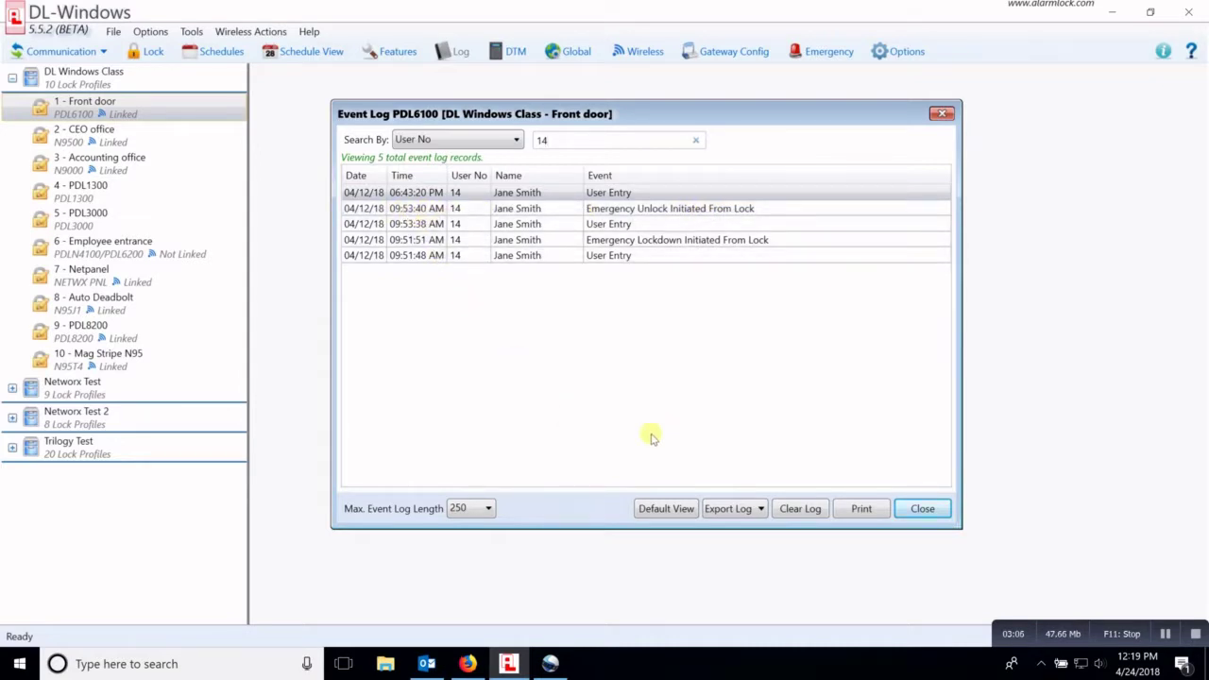
Step: Open the export options for the filtered event log
{"action": "left_click", "coordinate": [746, 512]}
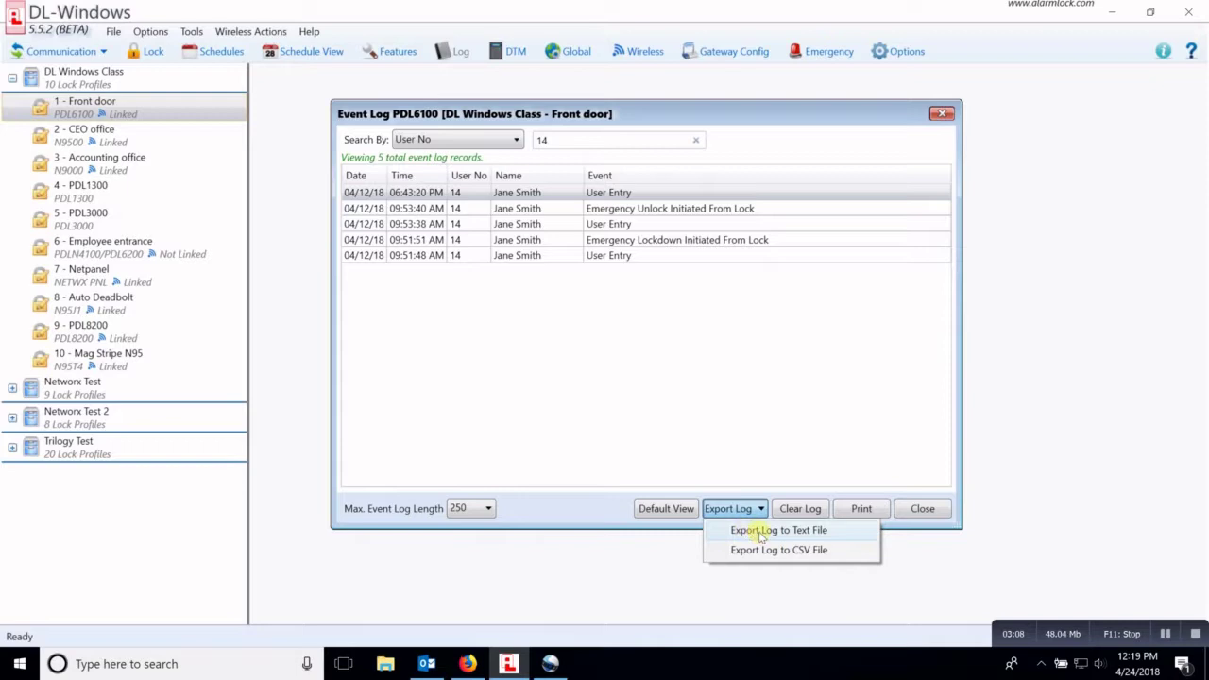